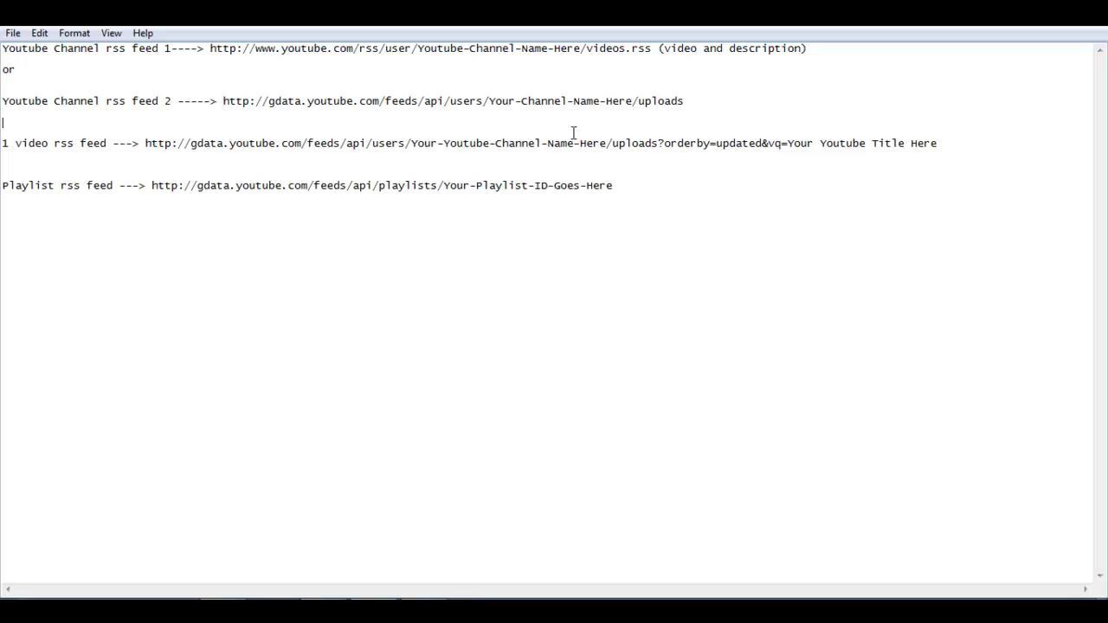
Highlight the channel name placeholders in both feed URLs, then minimize Notepad to show Chrome.
left_click_drag(417, 47, 581, 49)
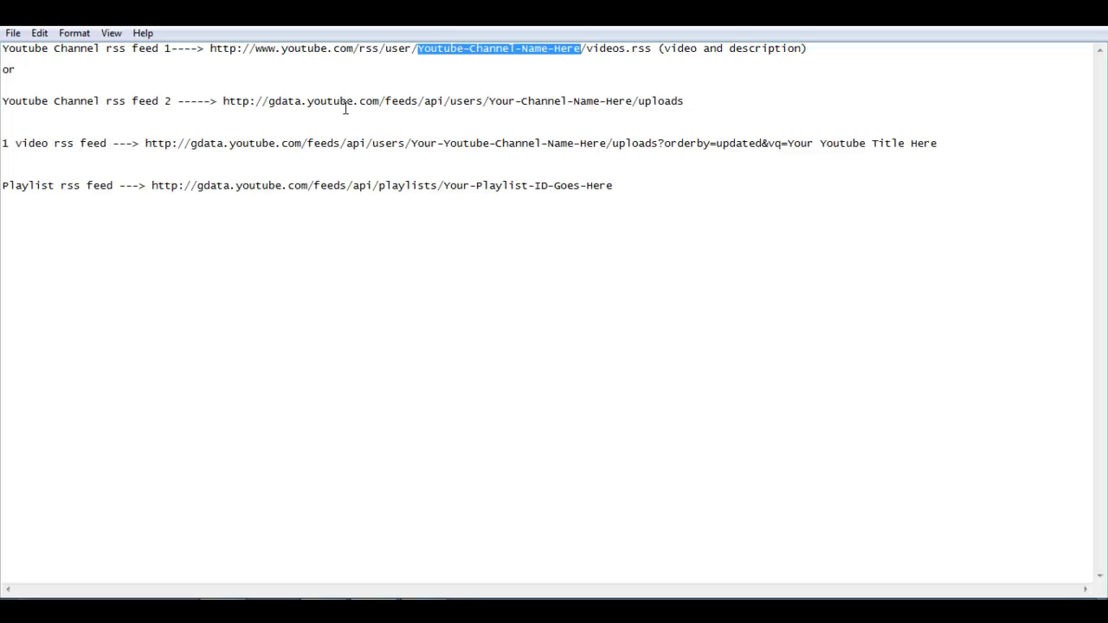
left_click_drag(495, 102, 626, 97)
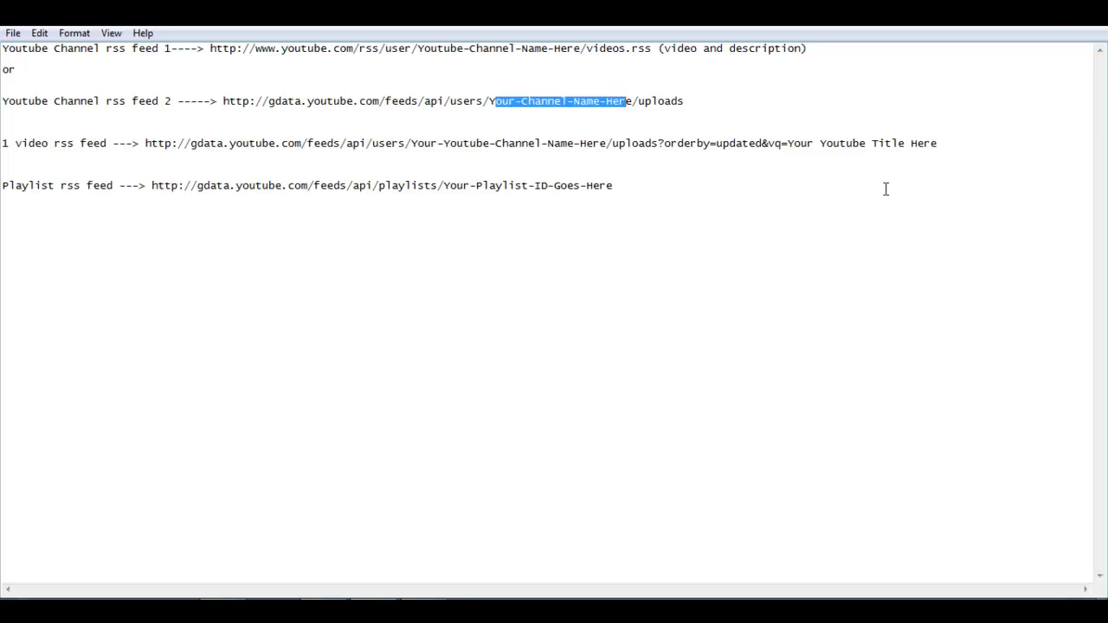
left_click(1037, 22)
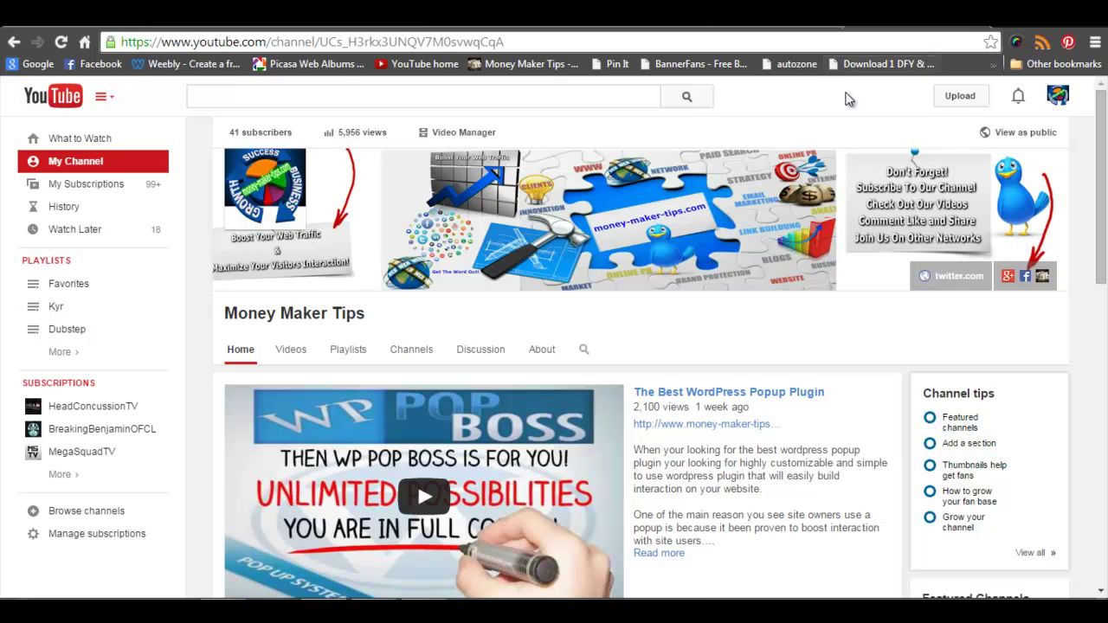
Preview the Money Maker Tips channel uploads as an RSS feed and scroll through it.
left_click(1042, 42)
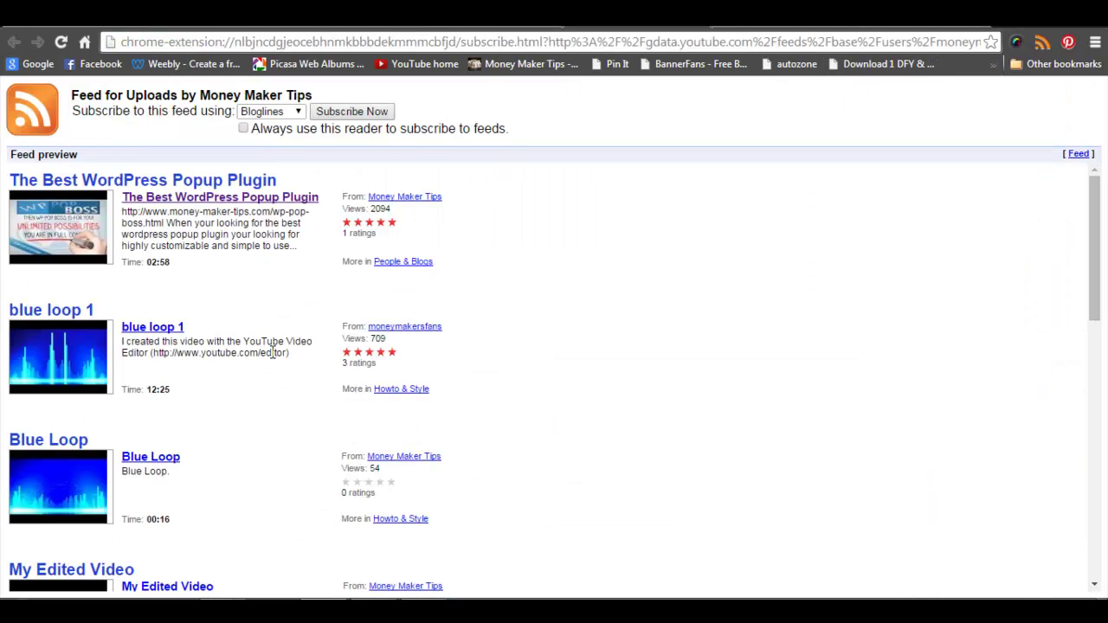
scroll(297, 339, "down", 6)
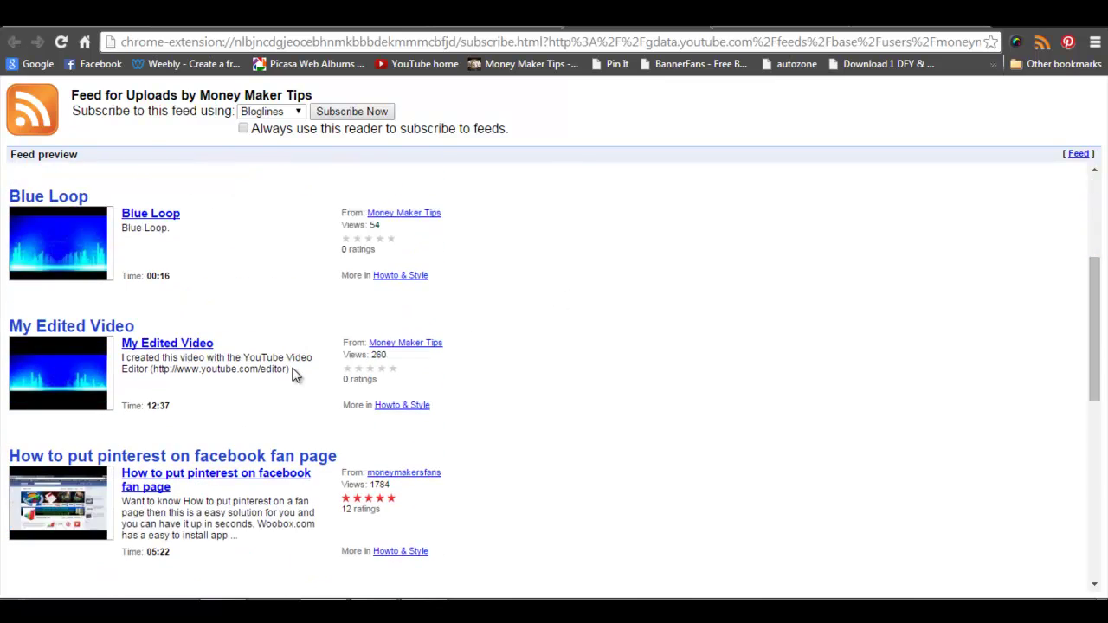
scroll(297, 373, "down", 3)
scroll(323, 401, "up", 8)
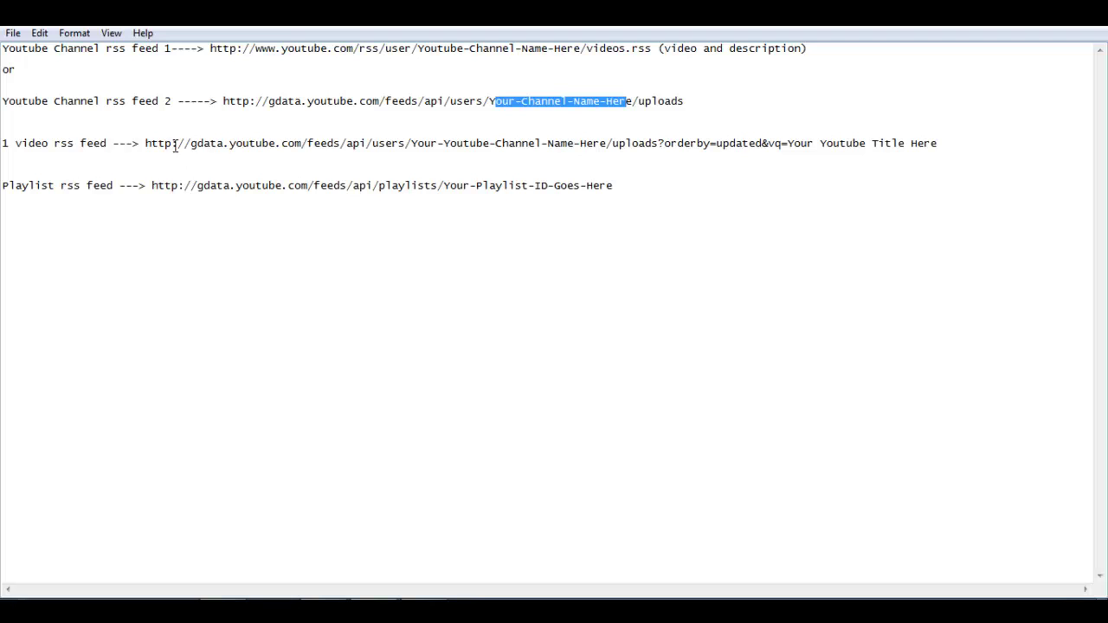
Highlight the single-video feed URL, then its channel name and video title placeholders, then minimize Notepad.
left_click_drag(145, 143, 955, 138)
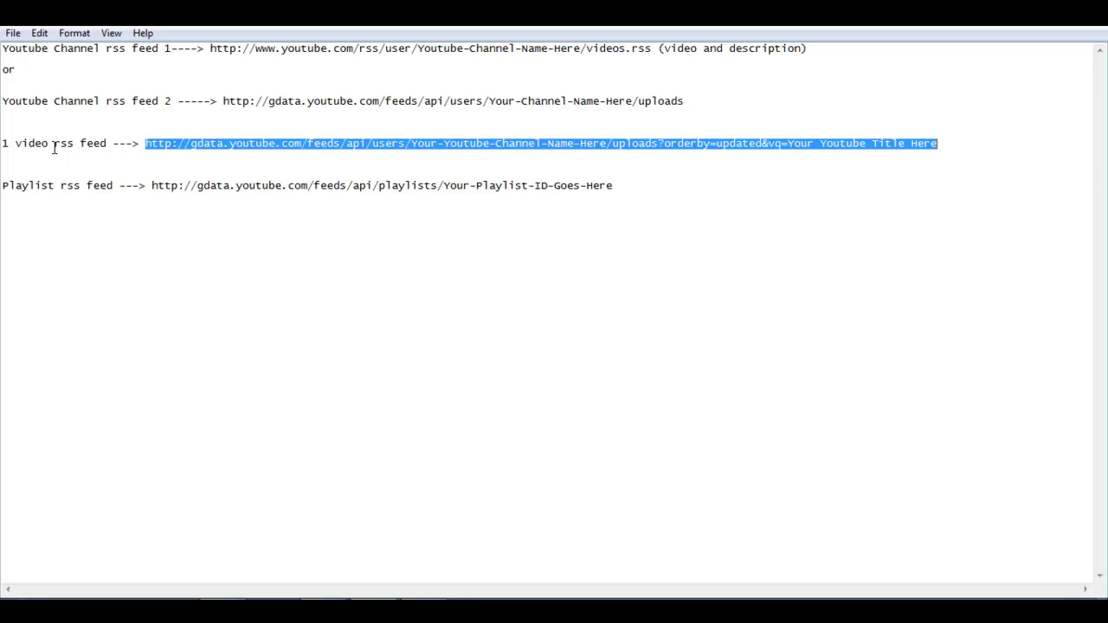
left_click(491, 171)
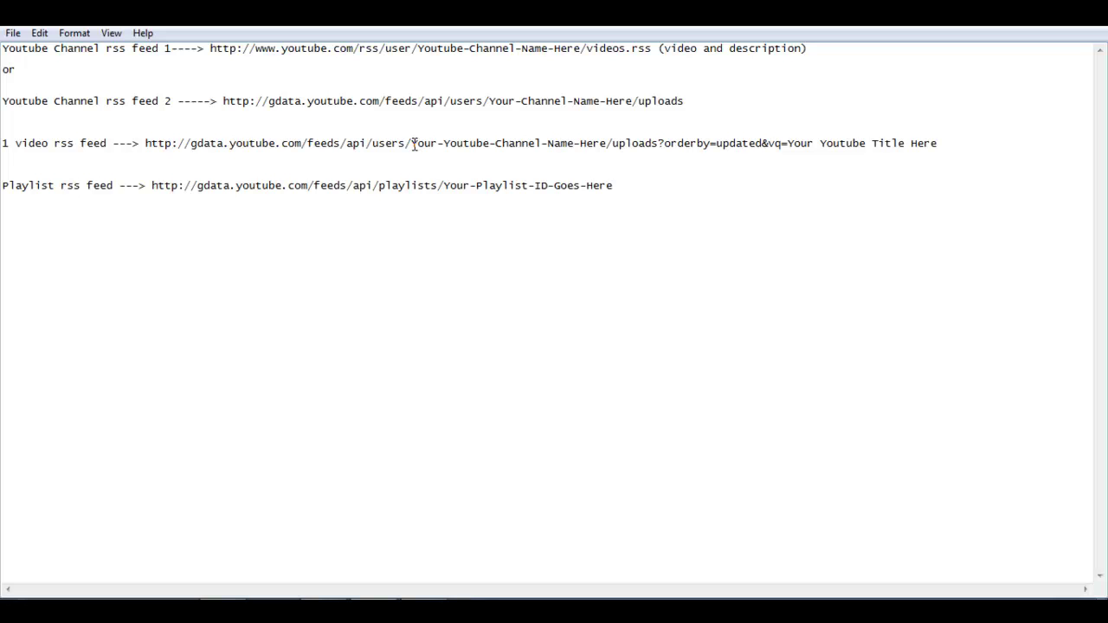
left_click_drag(412, 145, 606, 147)
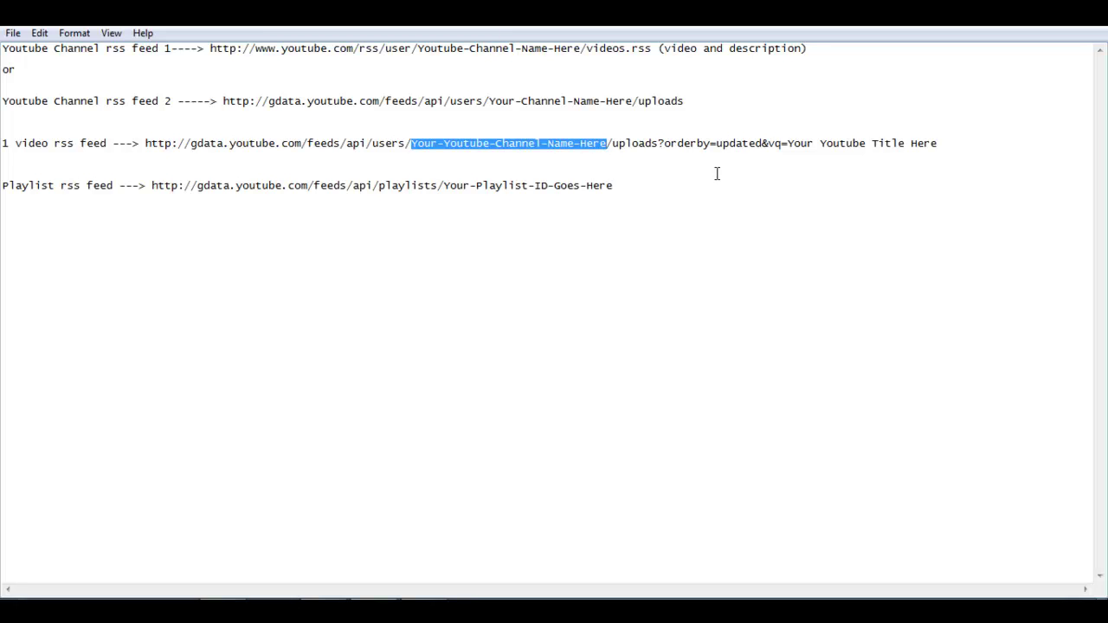
left_click(755, 182)
left_click_drag(788, 144, 936, 145)
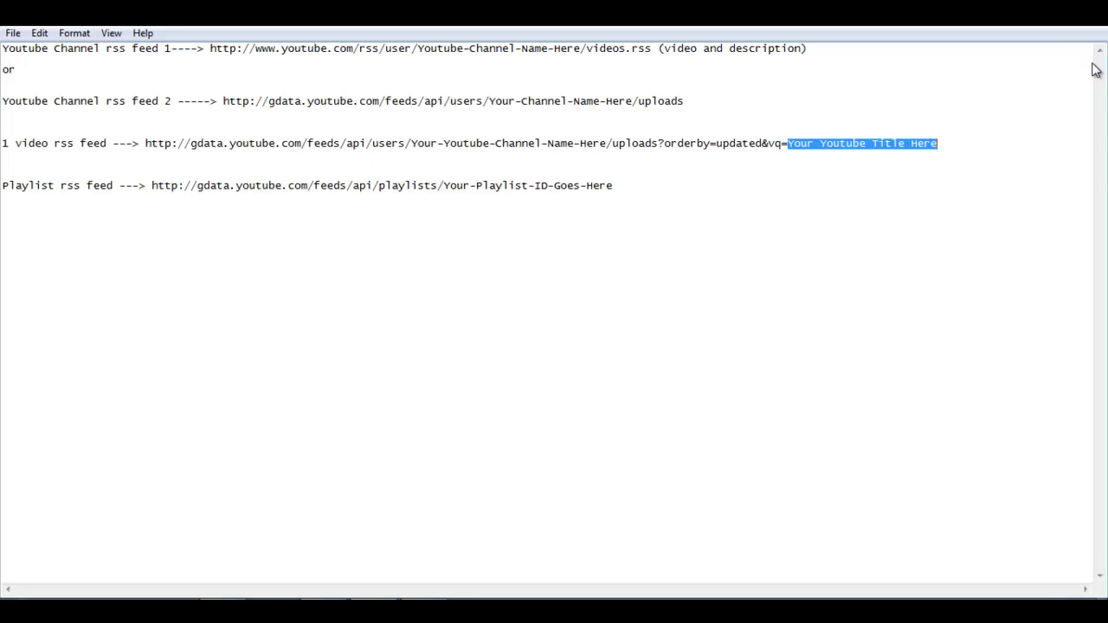
left_click(1036, 26)
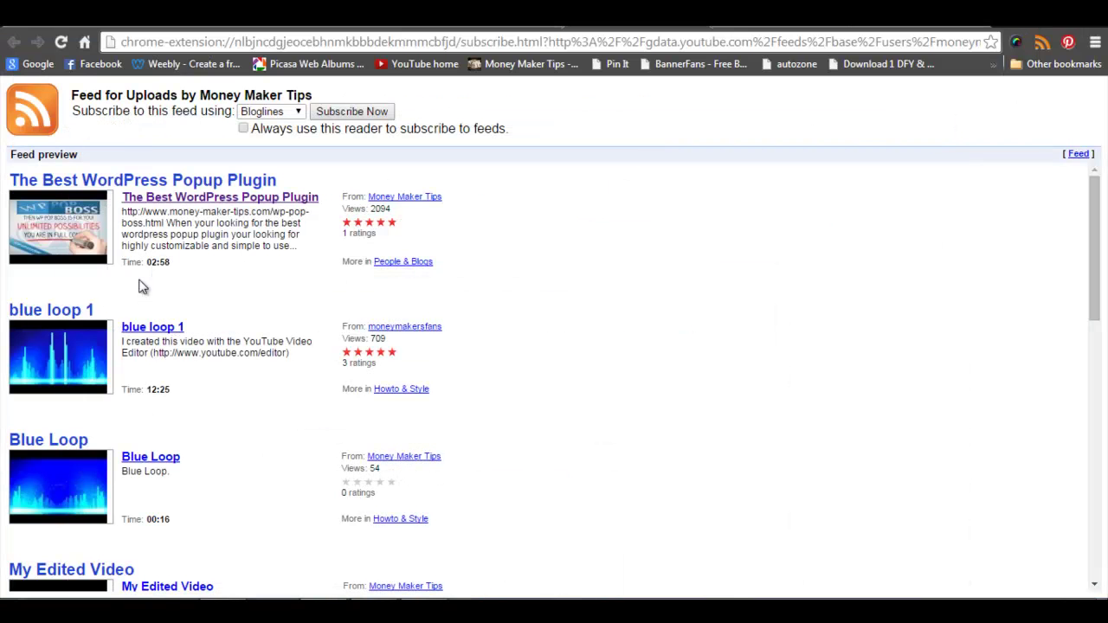
From the Money Maker Tips channel page, open and pause 'The Best WordPress Popup Plugin' video.
left_click(838, 26)
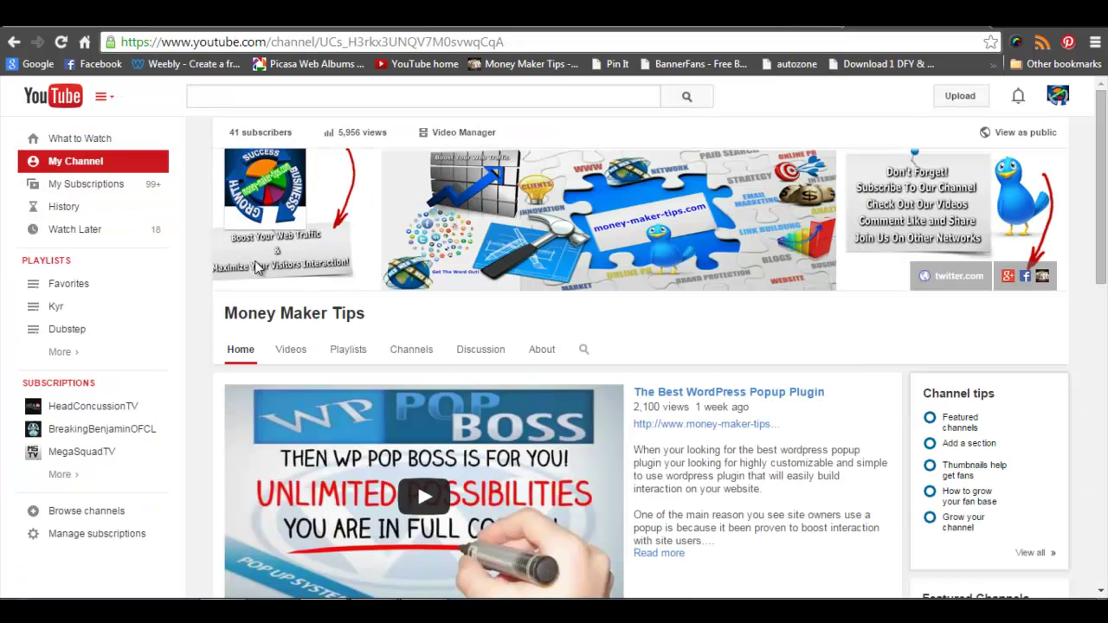
scroll(503, 495, "down", 5)
scroll(502, 494, "up", 5)
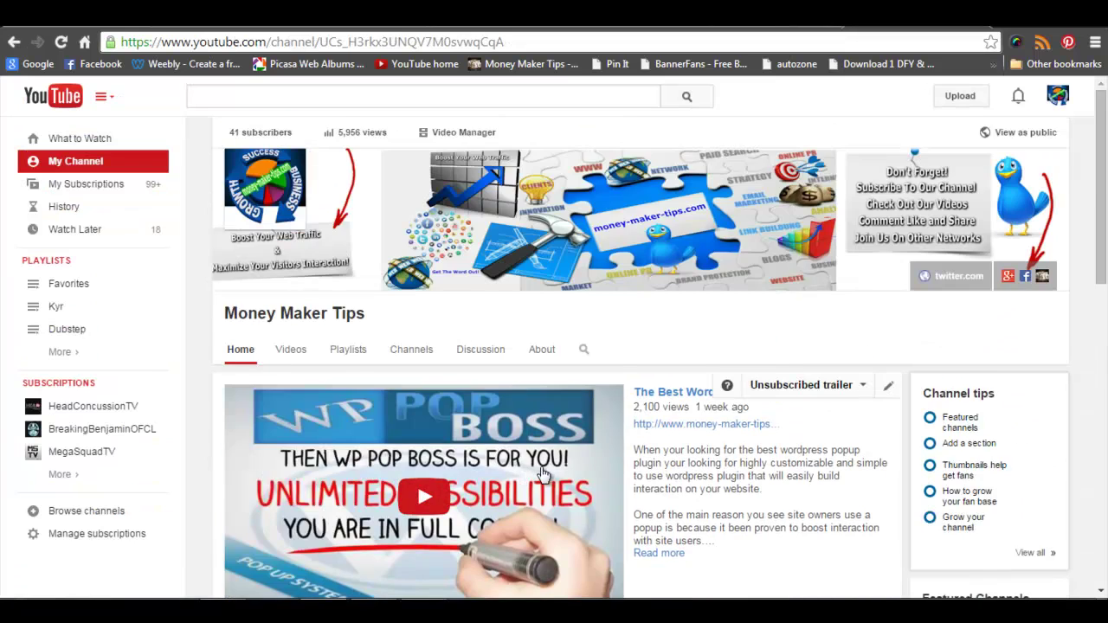
scroll(416, 462, "down", 1)
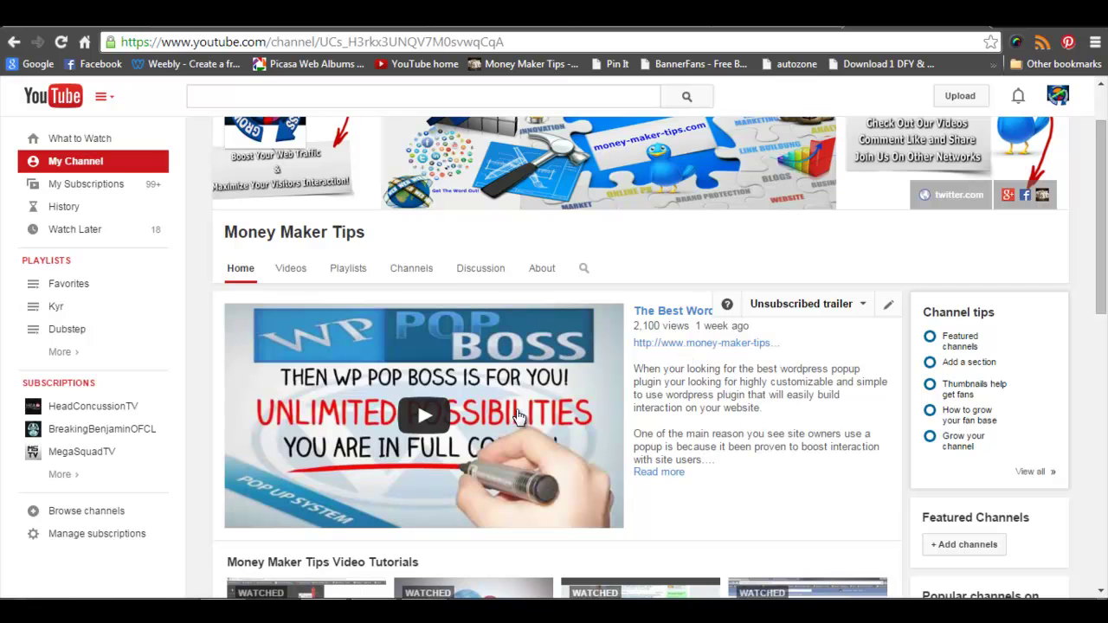
left_click(679, 319)
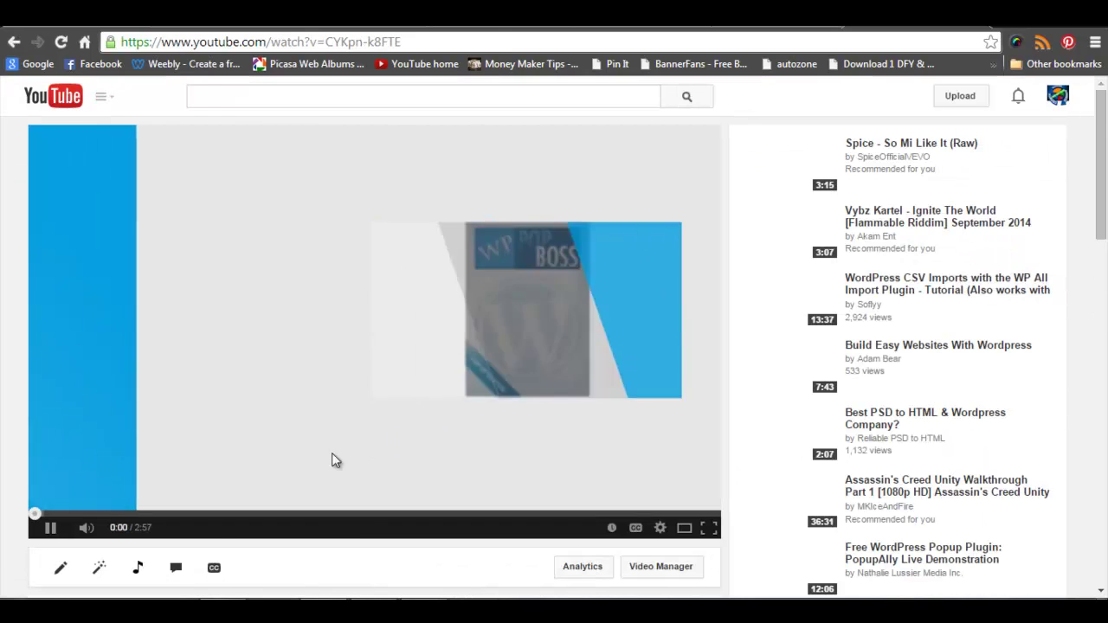
scroll(332, 453, "down", 2)
left_click(49, 365)
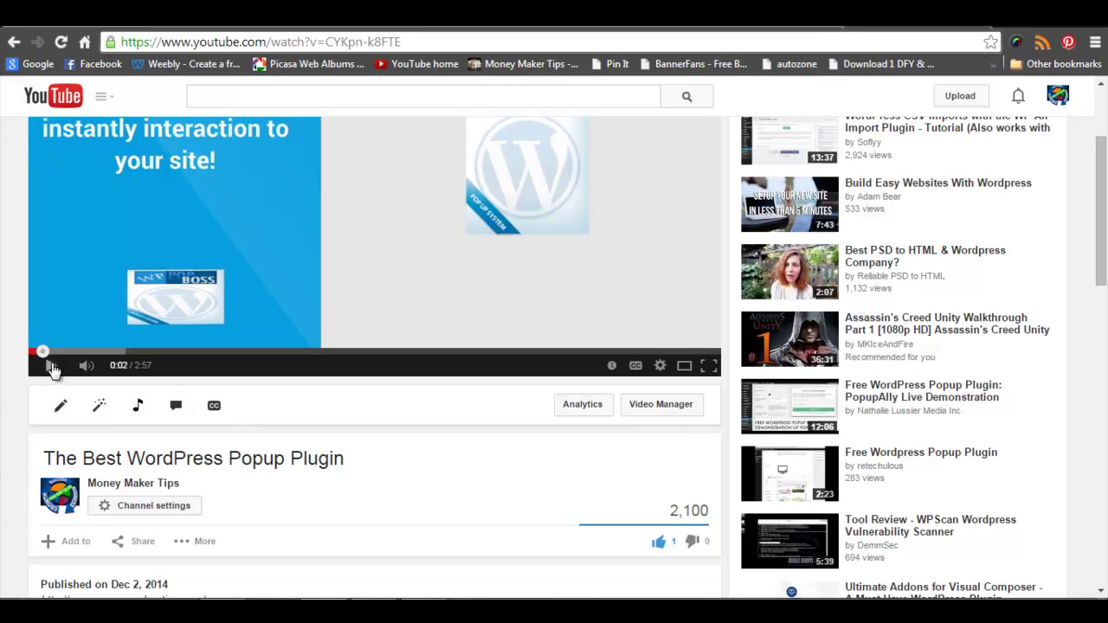
Copy the title 'The Best WordPress Popup Plugin' and switch back to Notepad.
scroll(280, 501, "down", 1)
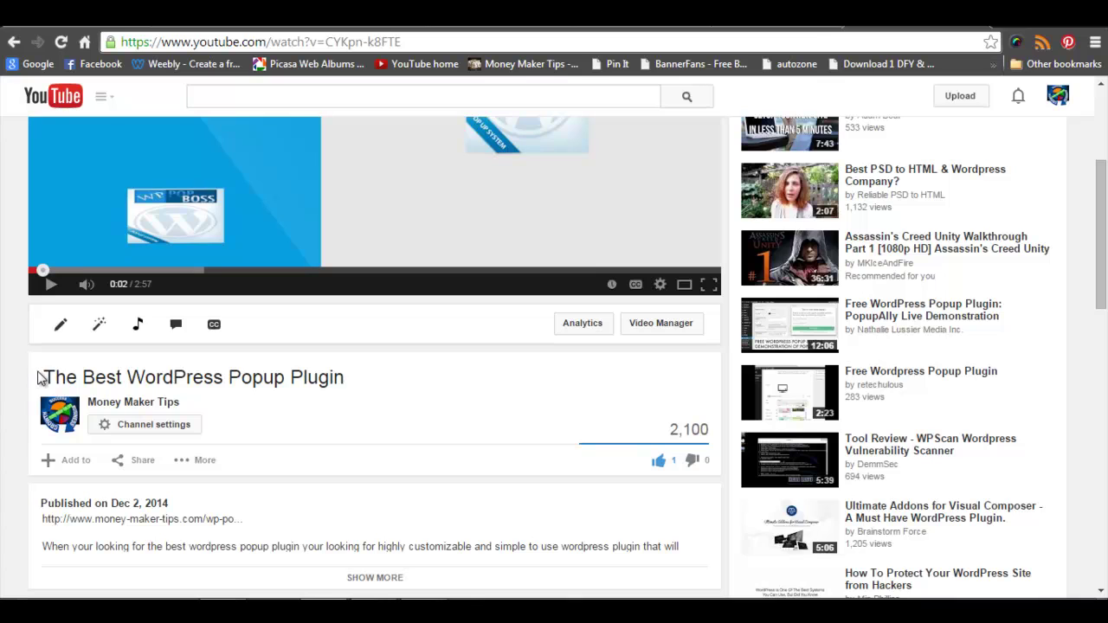
left_click_drag(38, 378, 359, 366)
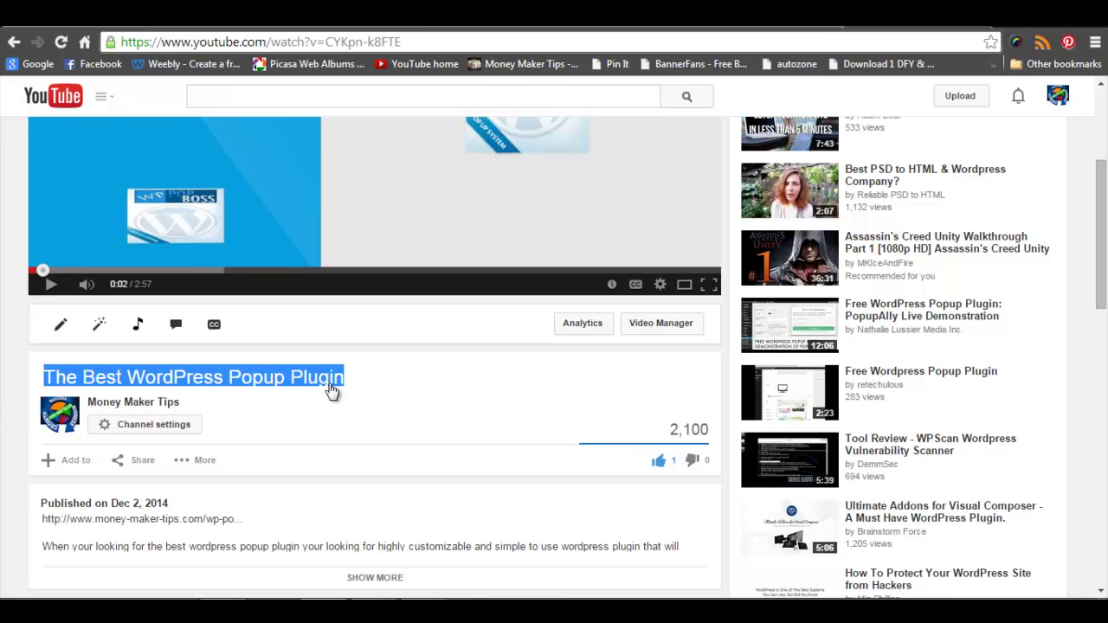
right_click(331, 384)
left_click(375, 392)
key("alt+Tab")
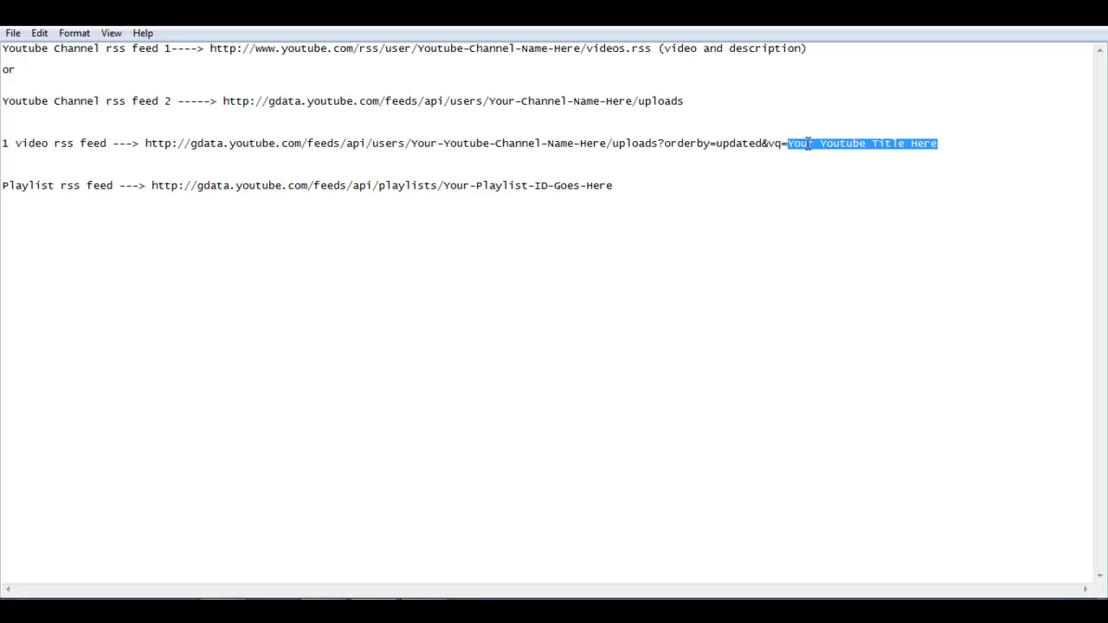
left_click(1031, 28)
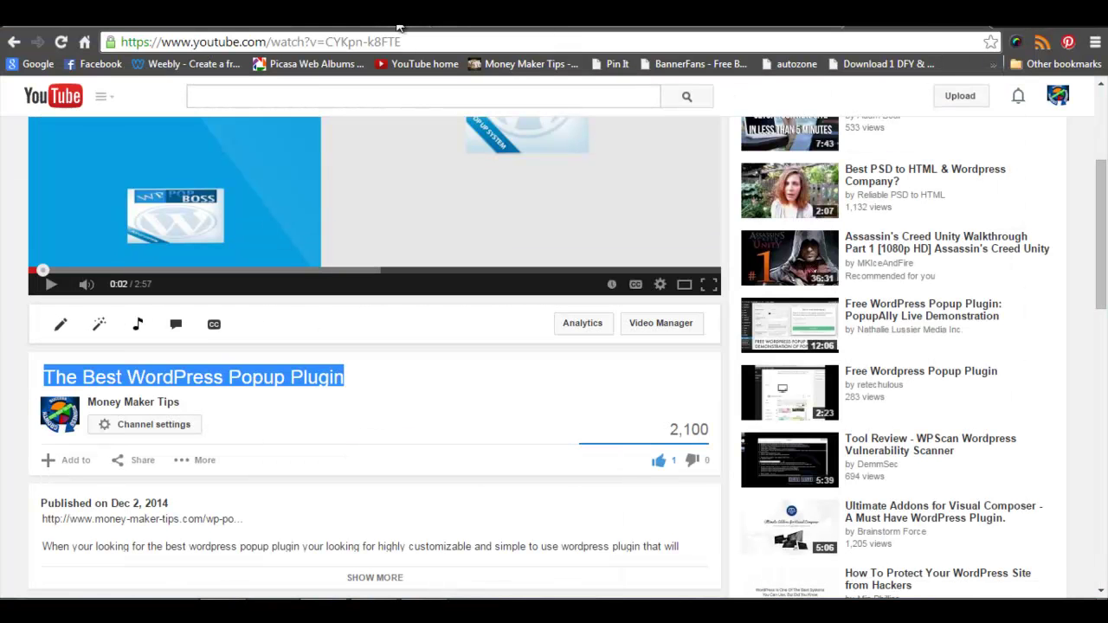
left_click(359, 25)
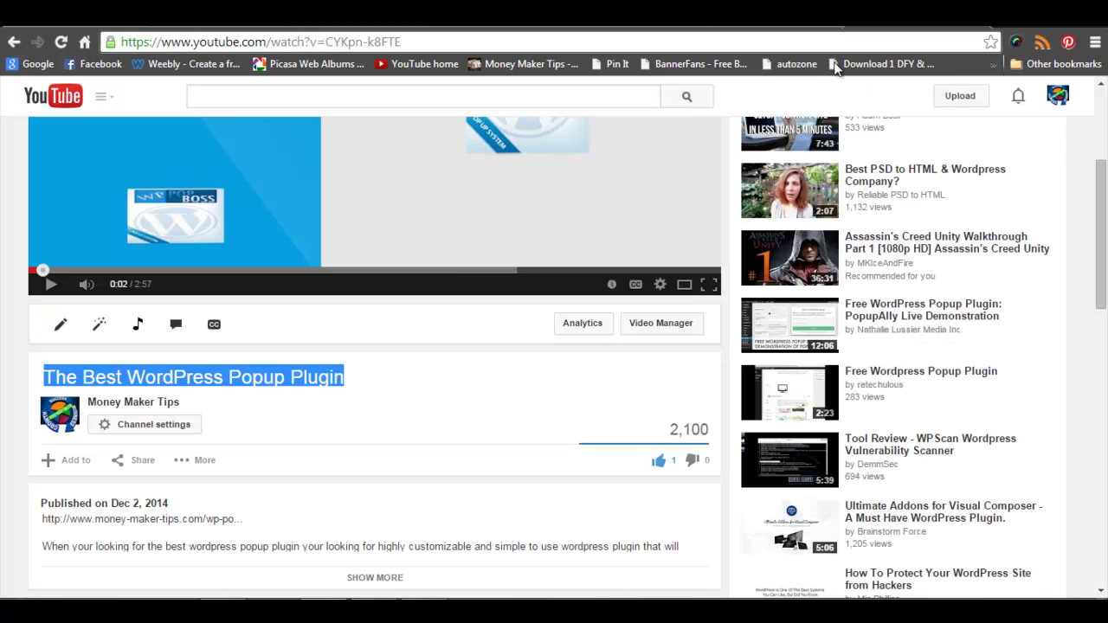
scroll(417, 408, "up", 3)
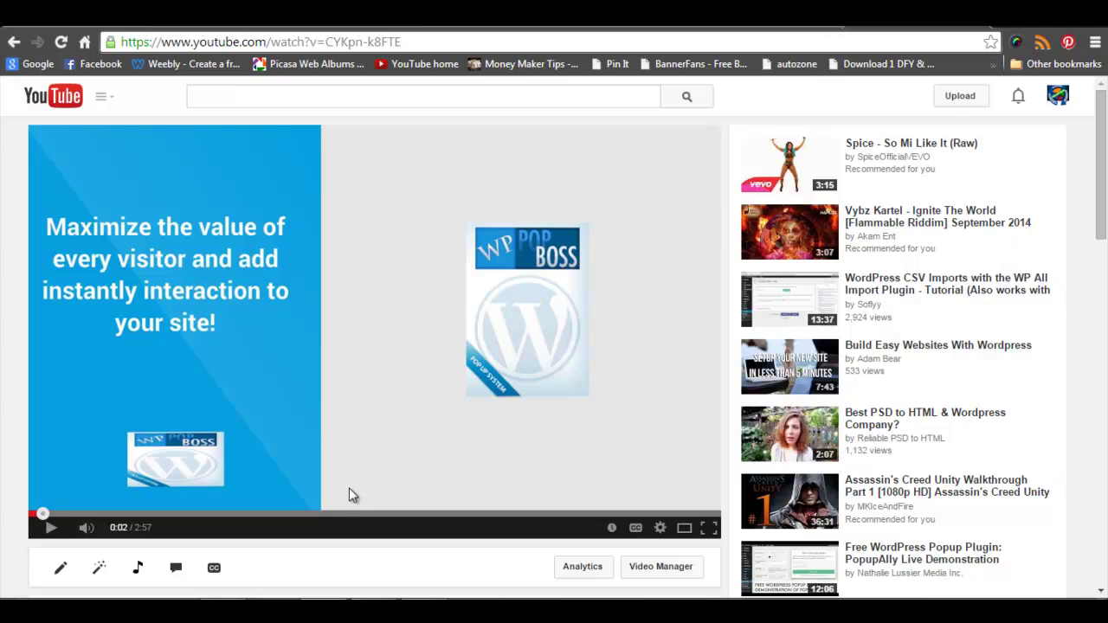
key("alt+Tab")
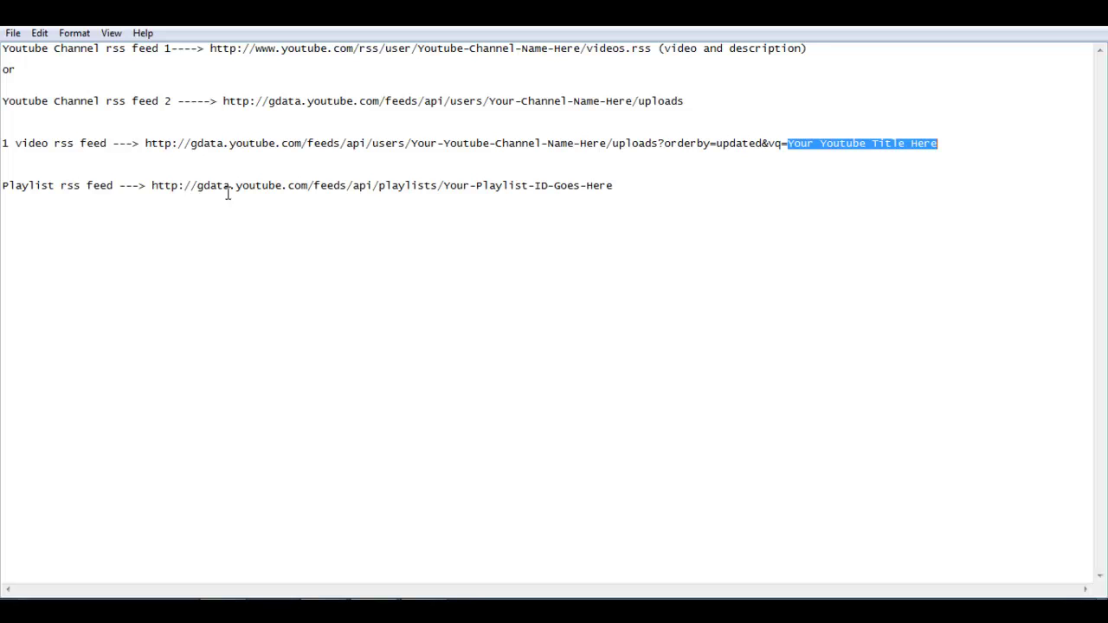
left_click(1035, 32)
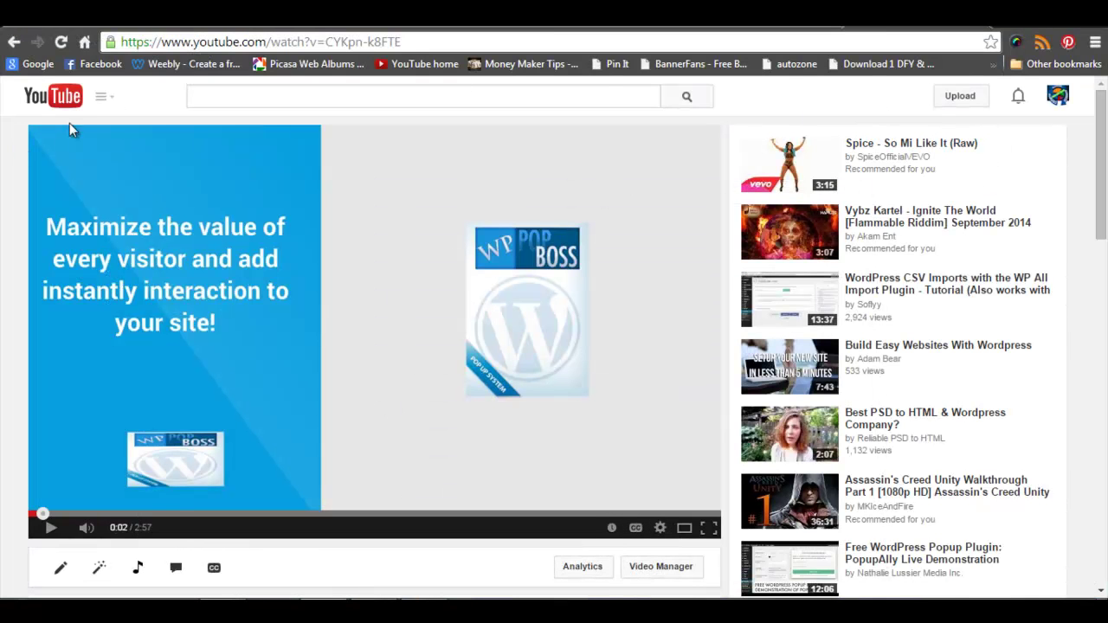
Start playing the Liked videos playlist from the Playlists page, then pause it.
left_click(118, 105)
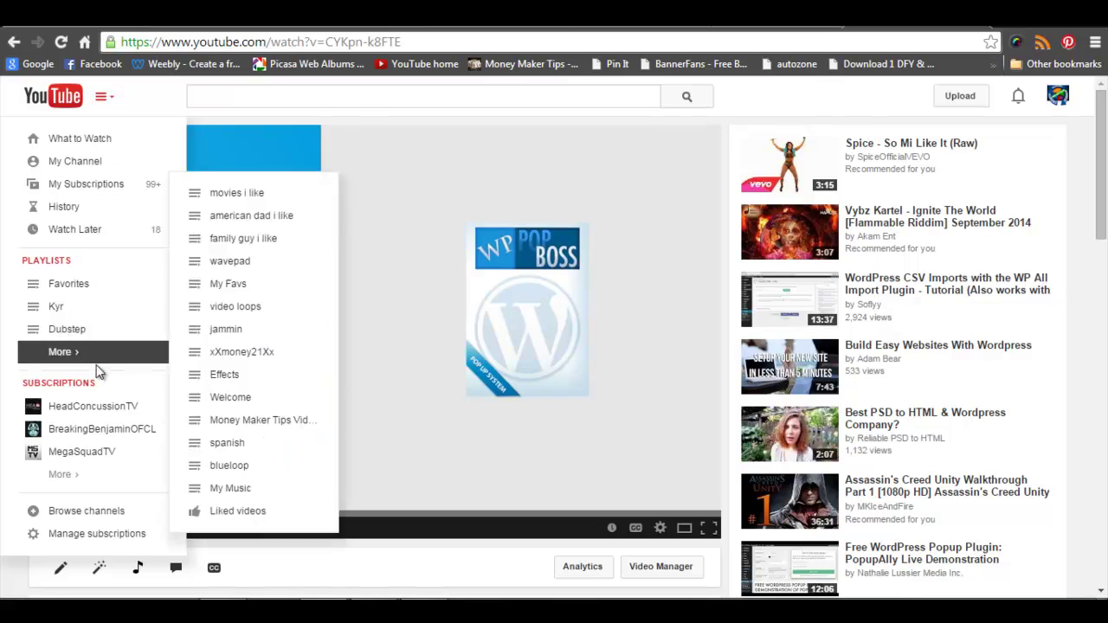
mouse_move(76, 369)
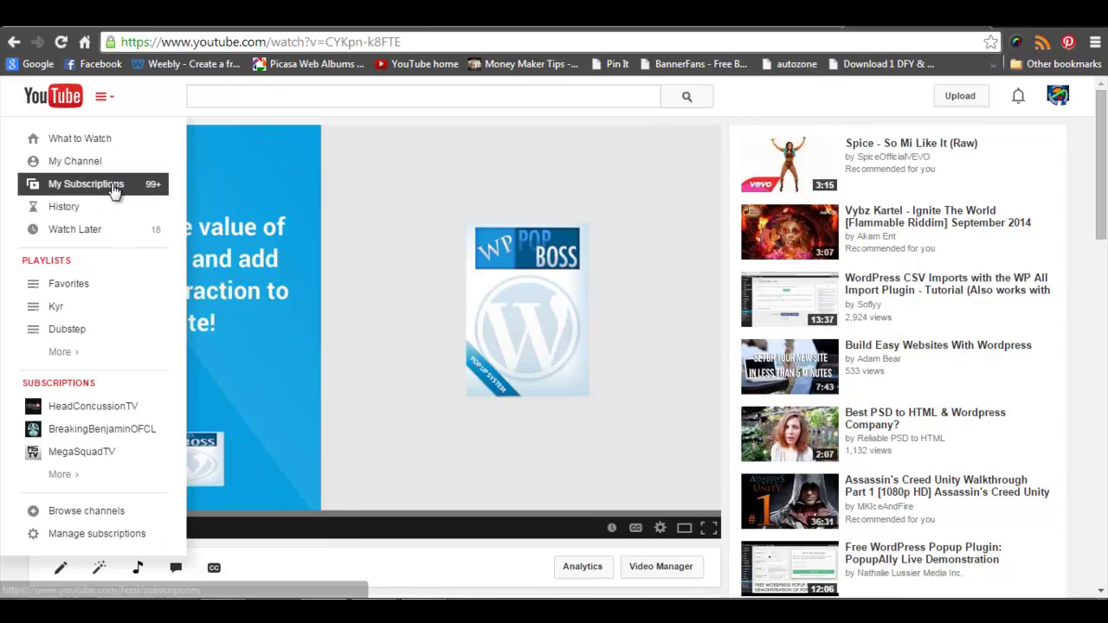
left_click(54, 262)
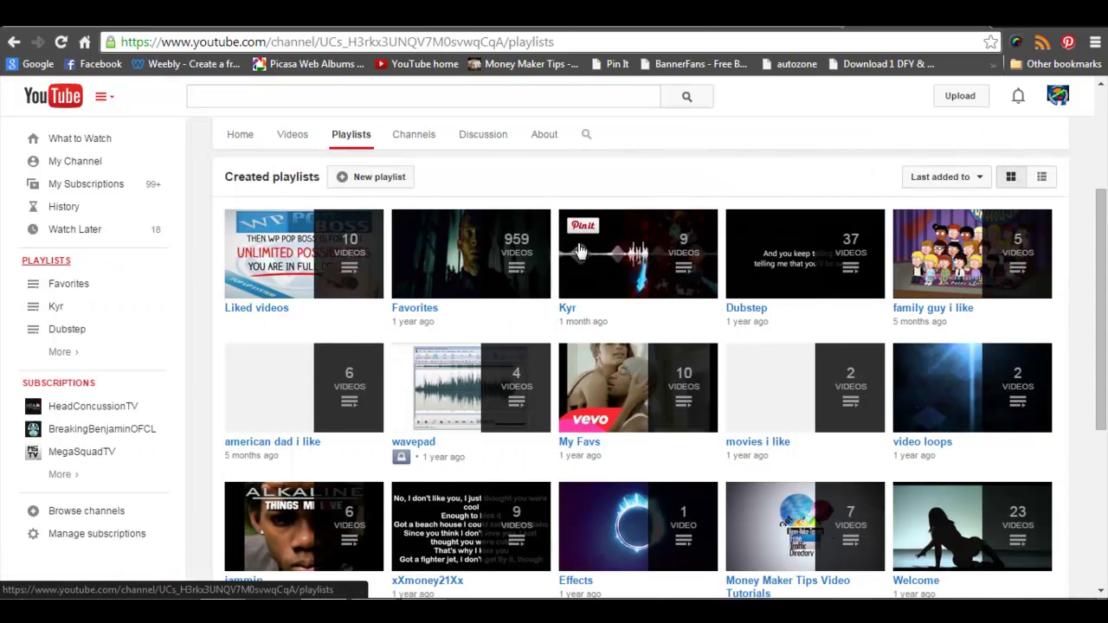
left_click(264, 251)
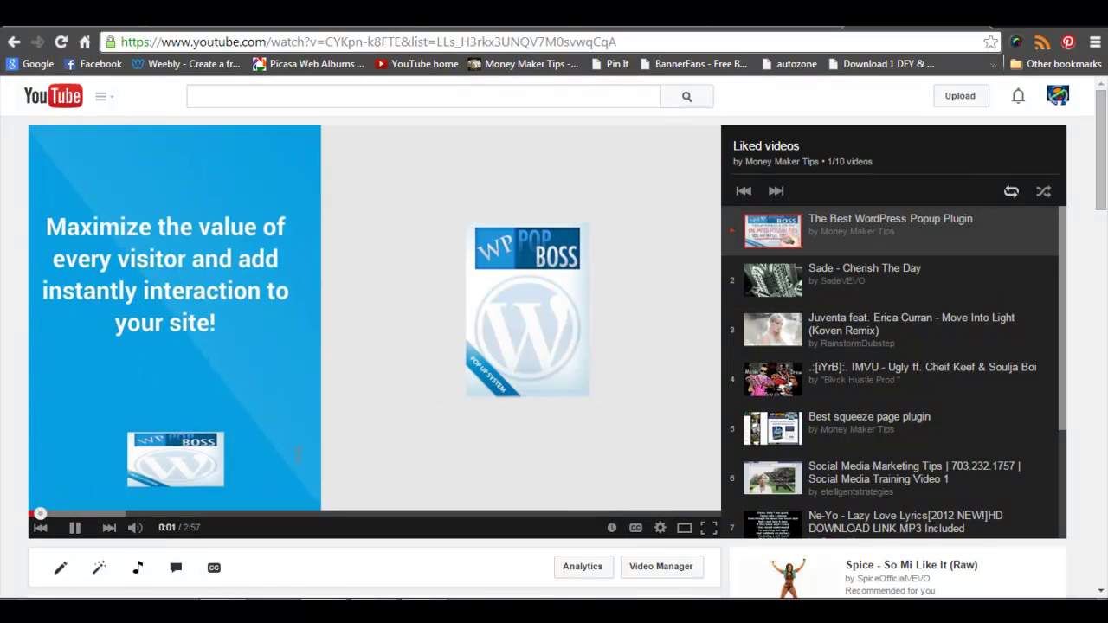
left_click(73, 530)
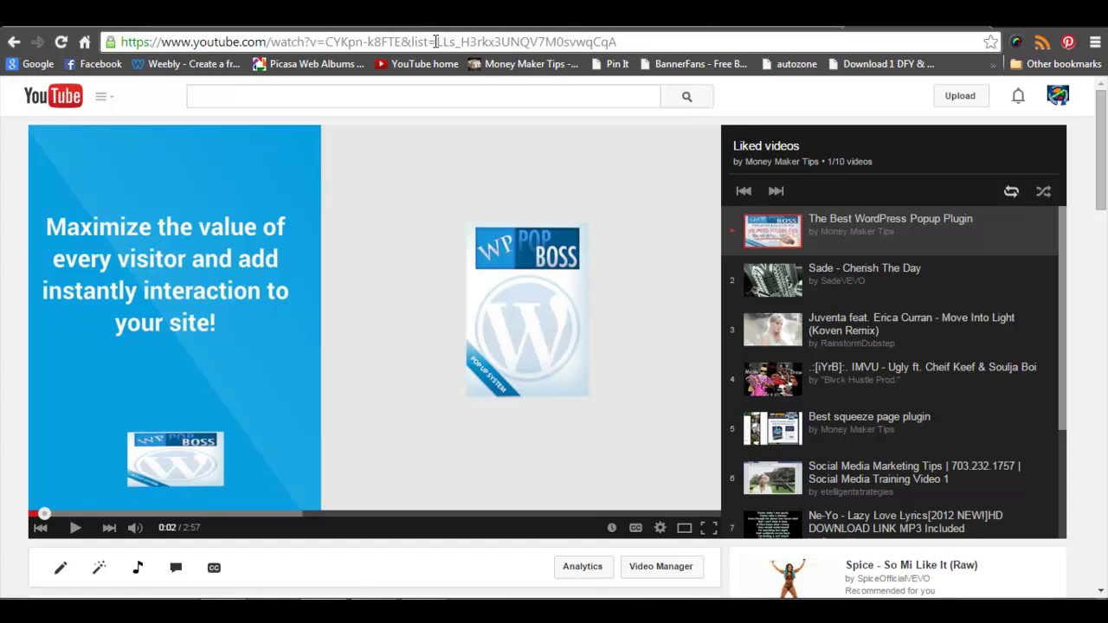
Copy the playlist ID following list= in the address bar.
left_click_drag(436, 41, 631, 41)
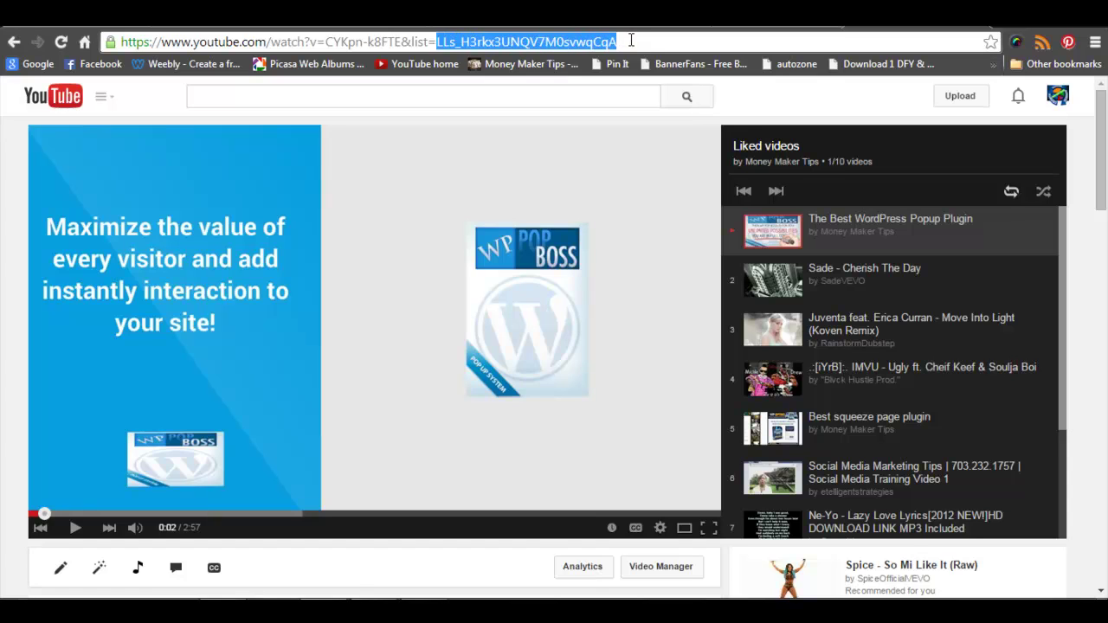
right_click(577, 39)
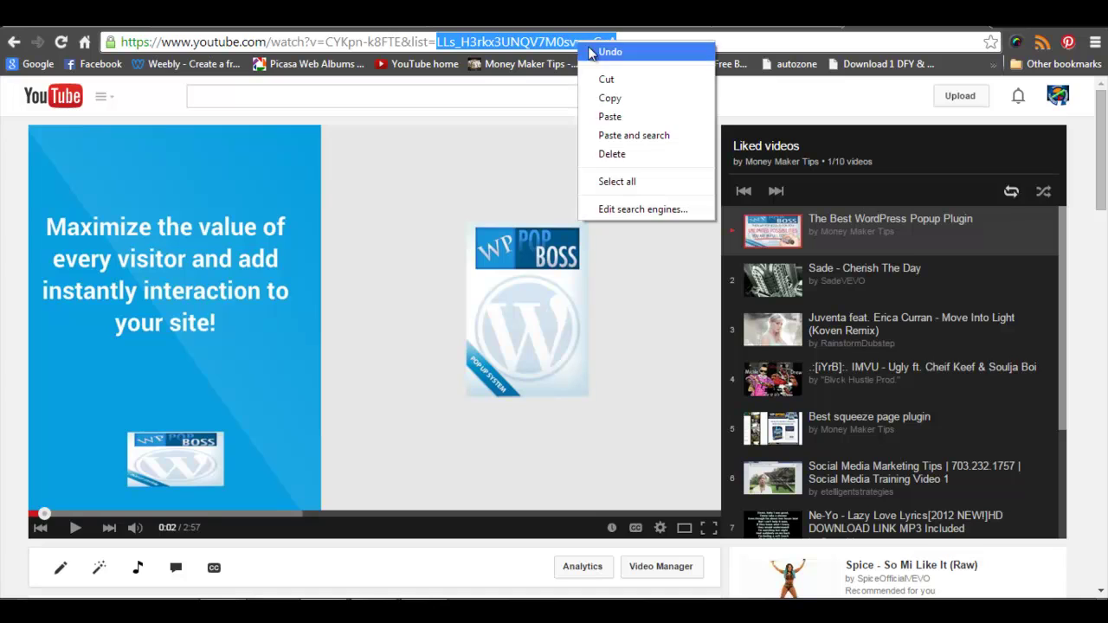
left_click(613, 98)
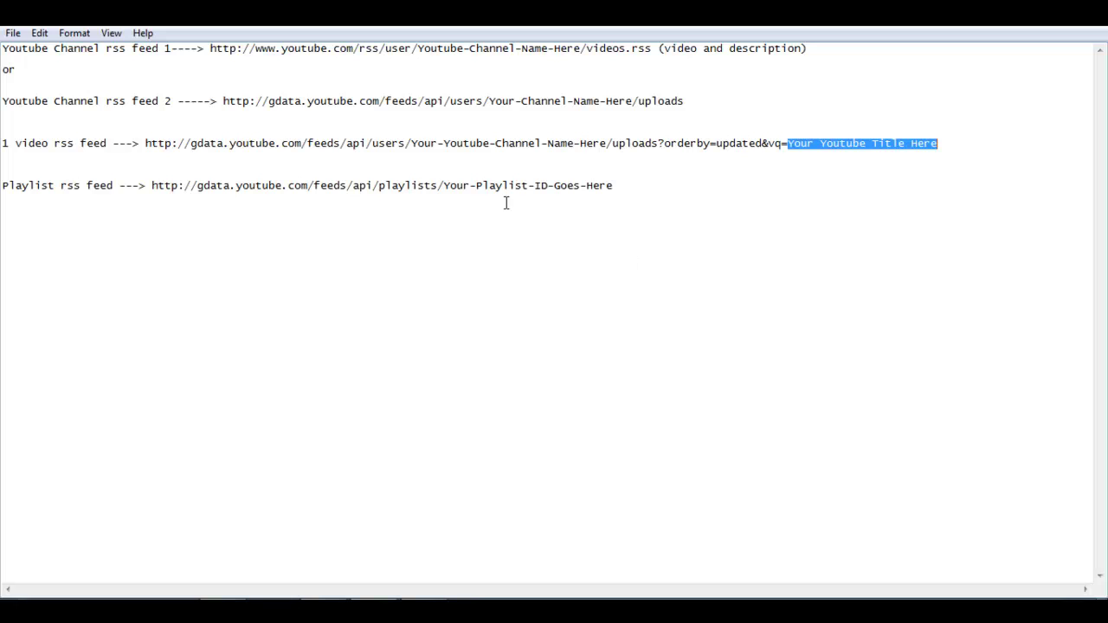
Select the Your-Playlist-ID-Goes-Here placeholder on the playlist feed line.
left_click_drag(443, 185, 618, 189)
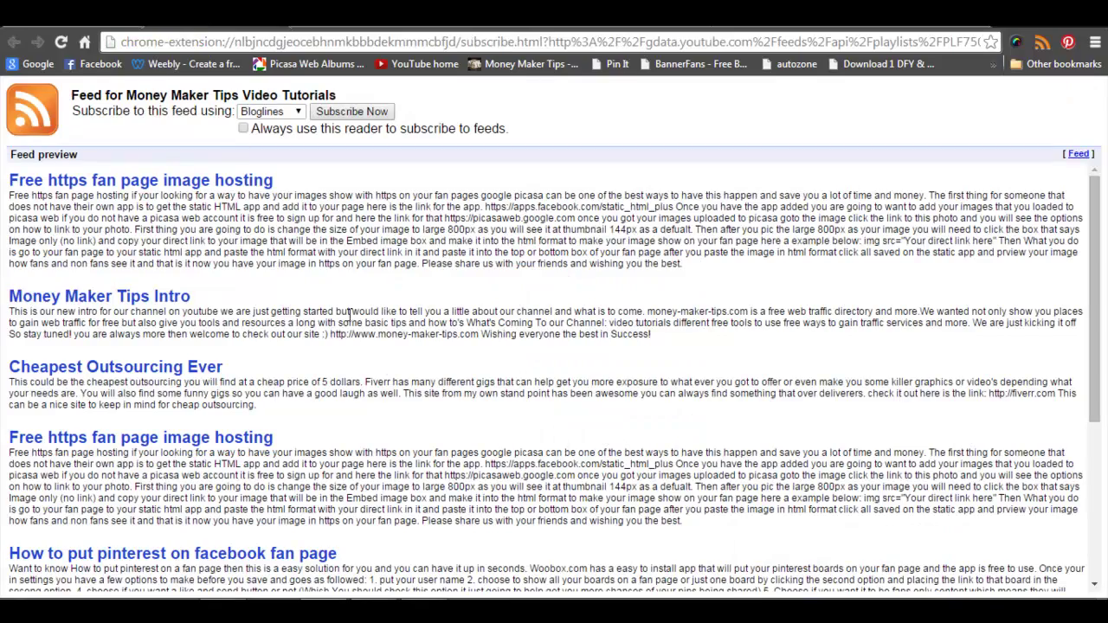
scroll(325, 286, "down", 3)
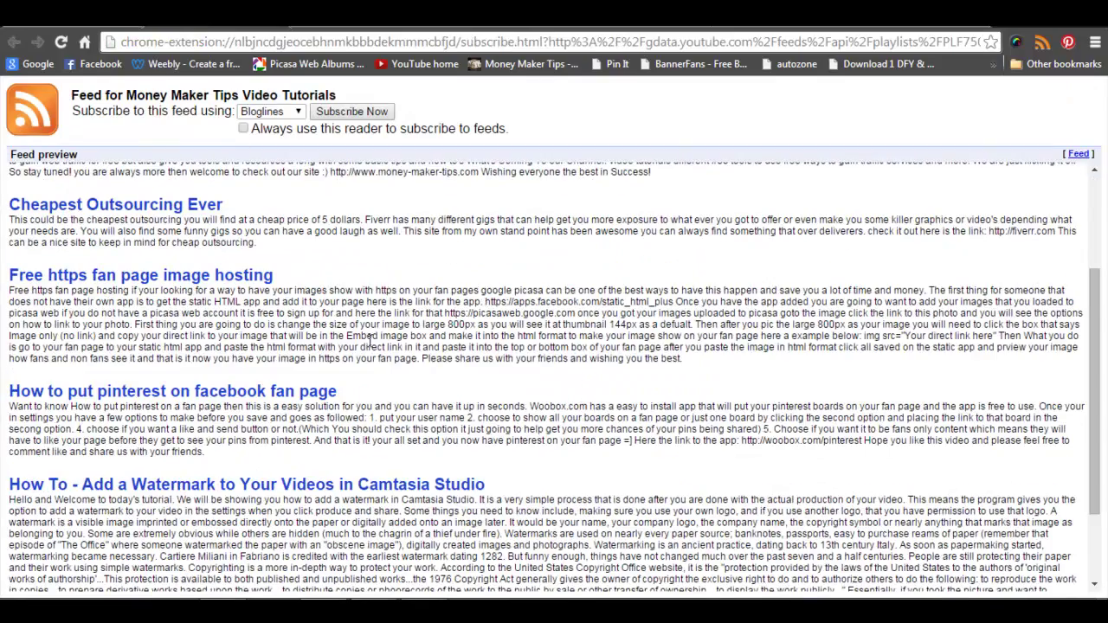
scroll(363, 342, "down", 2)
scroll(368, 346, "up", 3)
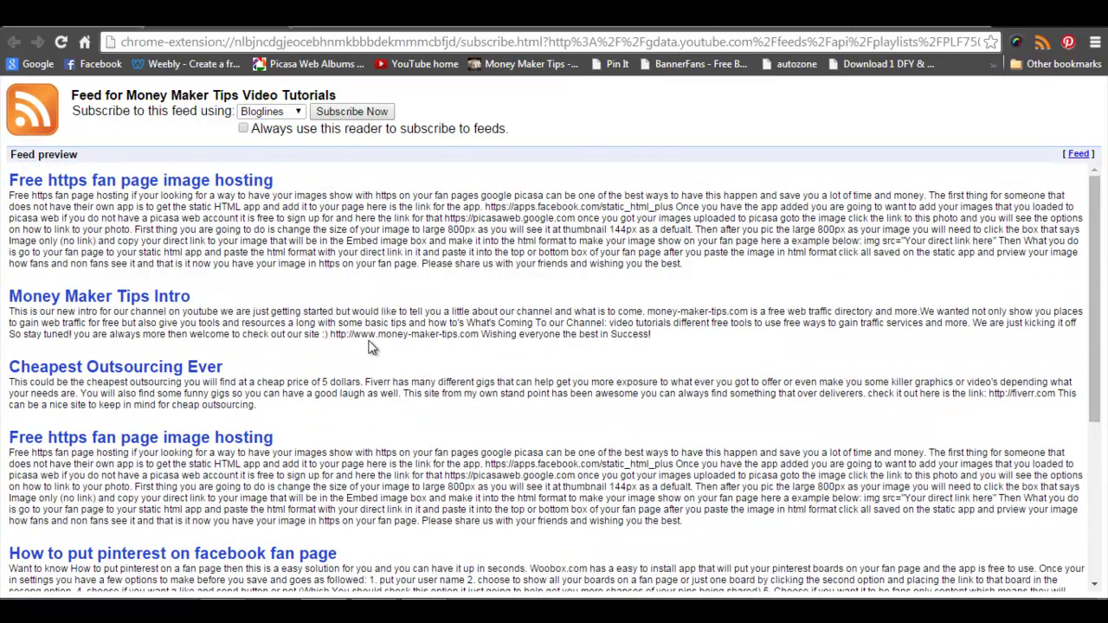